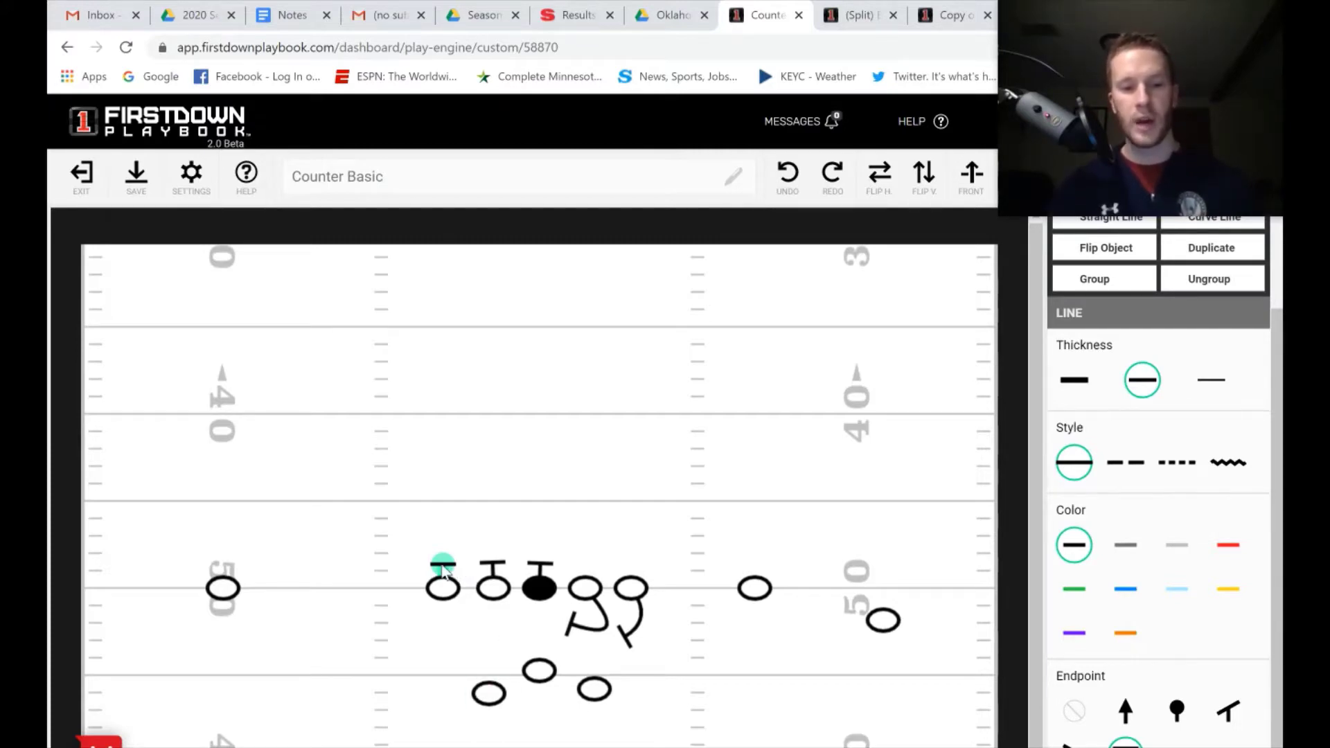
# Step: Angle the left guard's block line diagonally to show a down-block
pyautogui.click(447, 581)
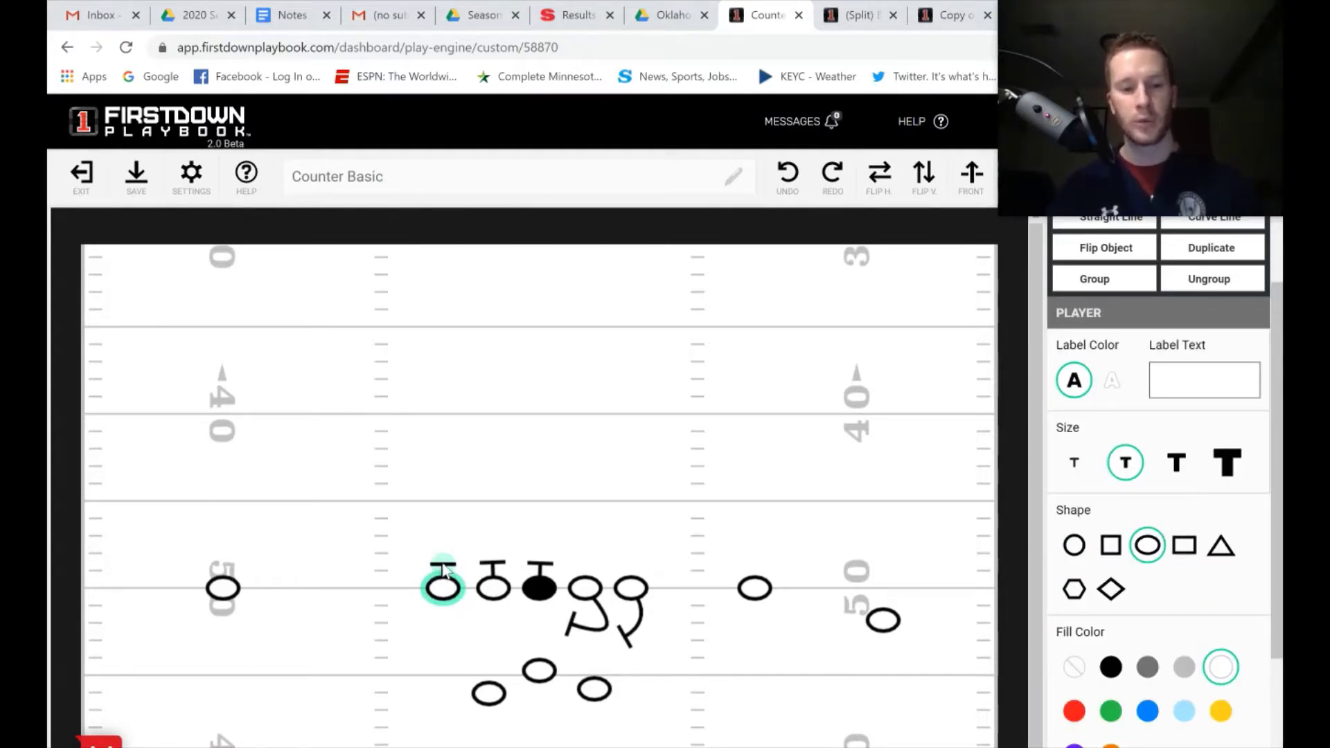
pyautogui.moveTo(444, 570); pyautogui.dragTo(470, 572)
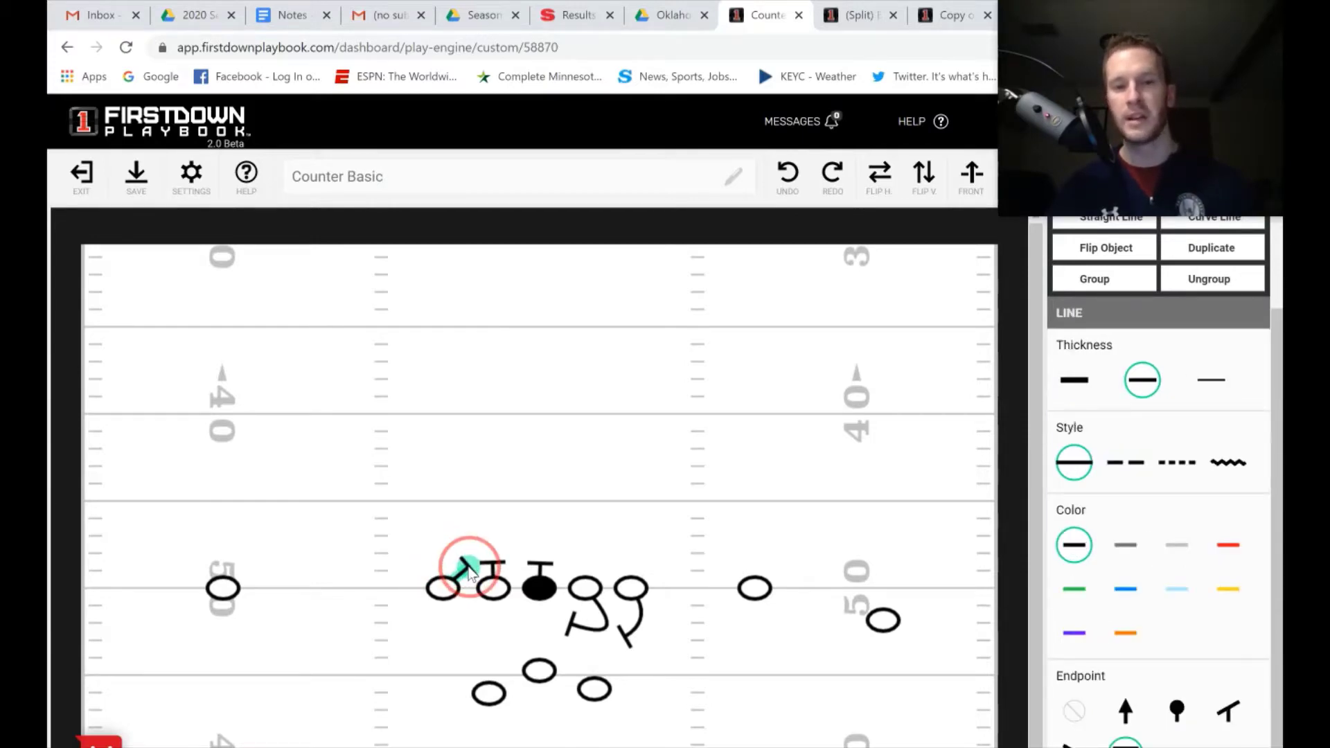
pyautogui.moveTo(469, 568); pyautogui.dragTo(558, 568)
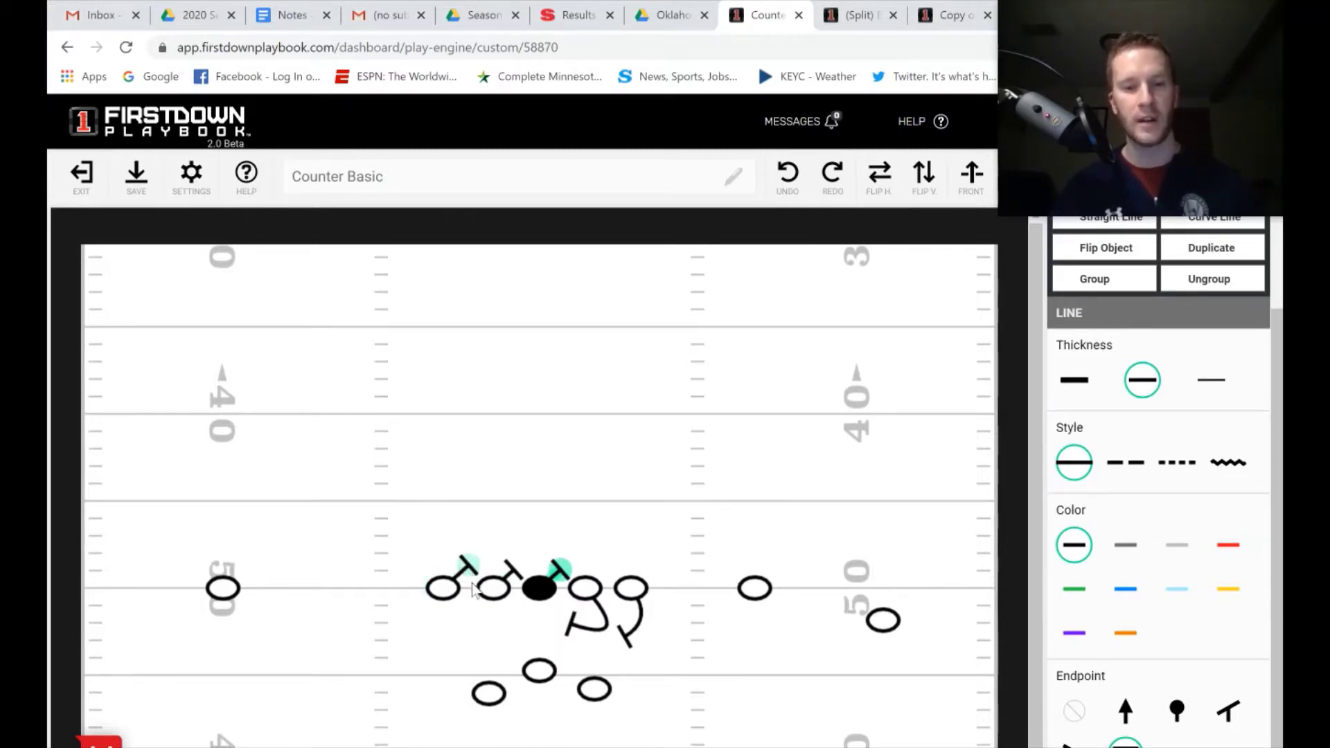
# Step: Tilt the guard's block line up-left and the centre's into a short diagonal angled right
pyautogui.click(511, 573)
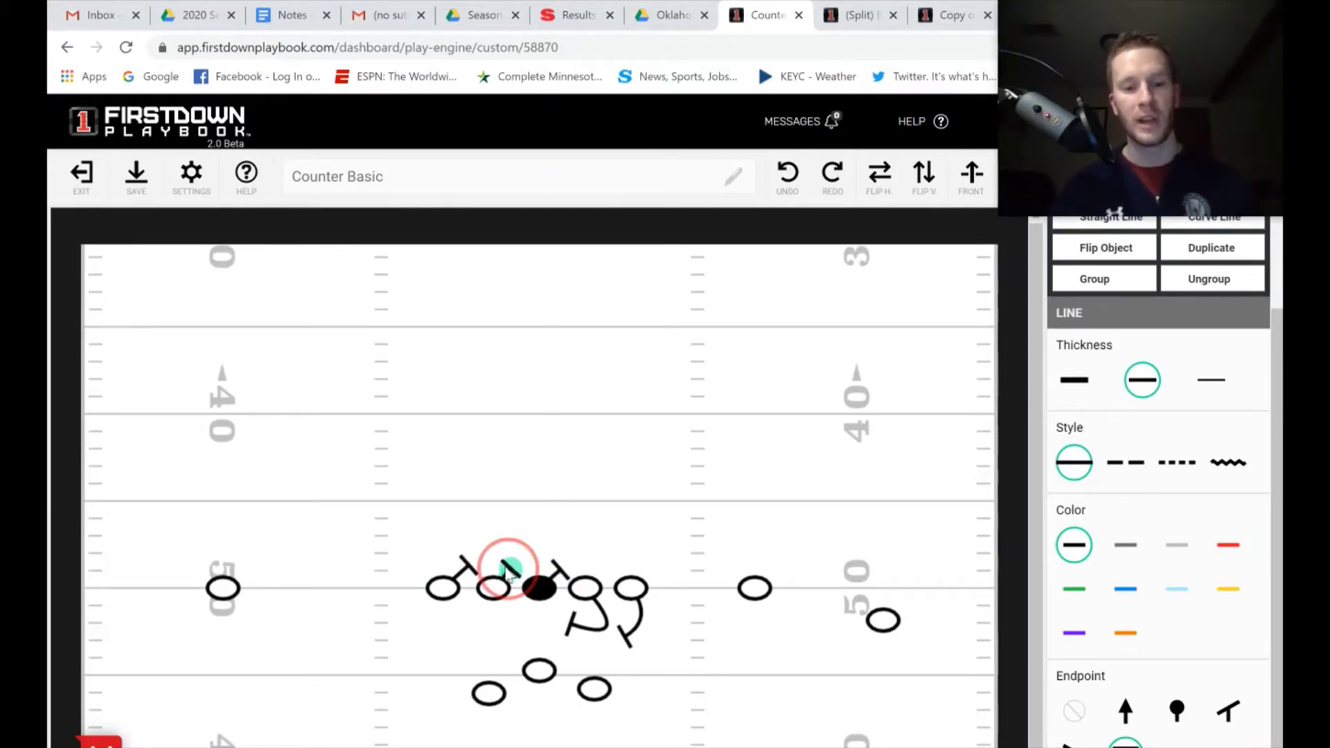
pyautogui.moveTo(510, 570)
pyautogui.mouseDown()
pyautogui.moveTo(485, 565)
pyautogui.moveTo(564, 505)
pyautogui.moveTo(584, 508)
pyautogui.moveTo(521, 570)
pyautogui.mouseUp()
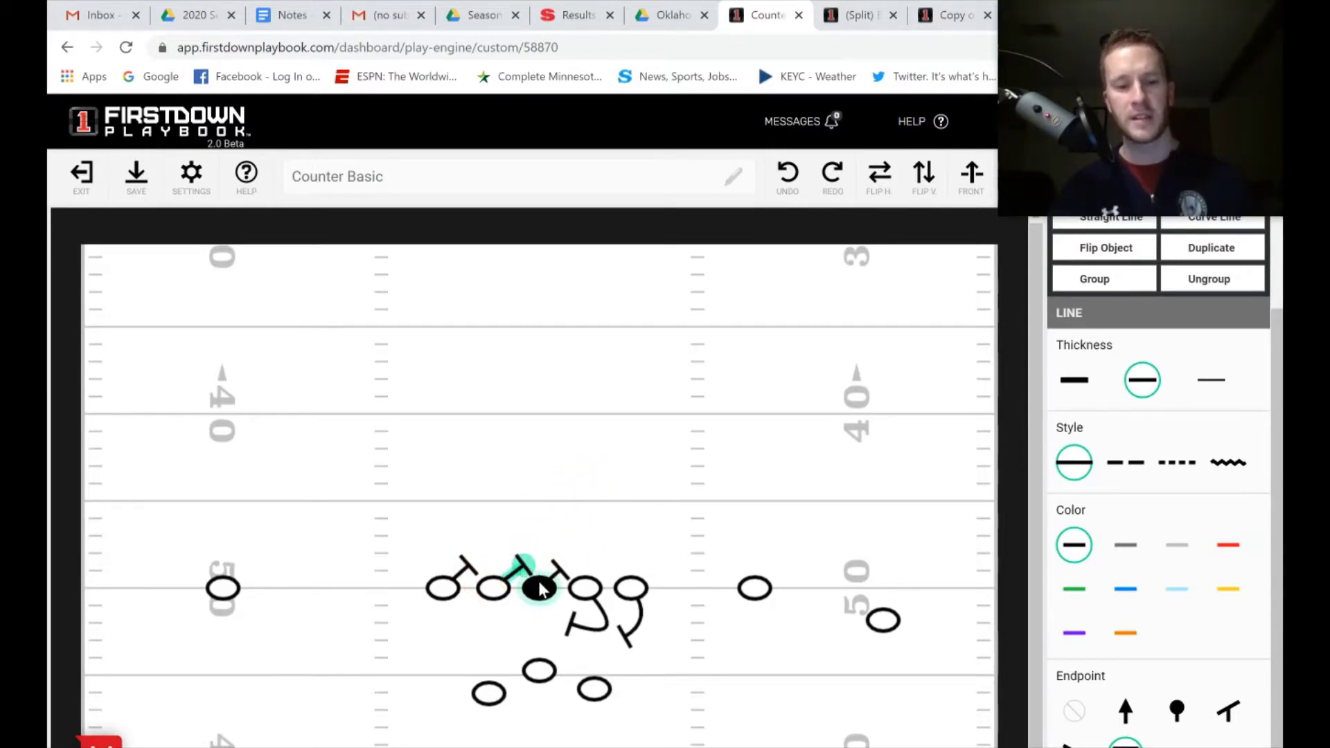
pyautogui.click(540, 589)
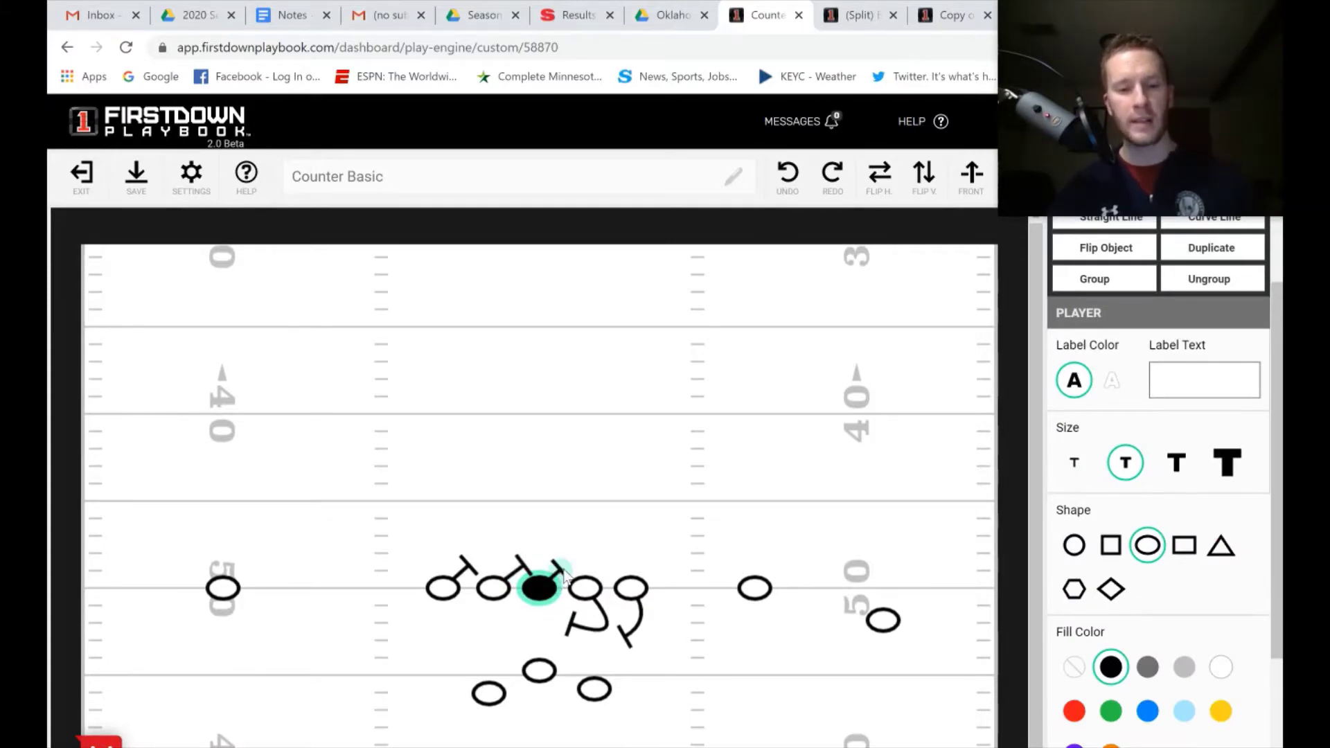
pyautogui.click(564, 572)
pyautogui.moveTo(564, 572); pyautogui.dragTo(550, 569)
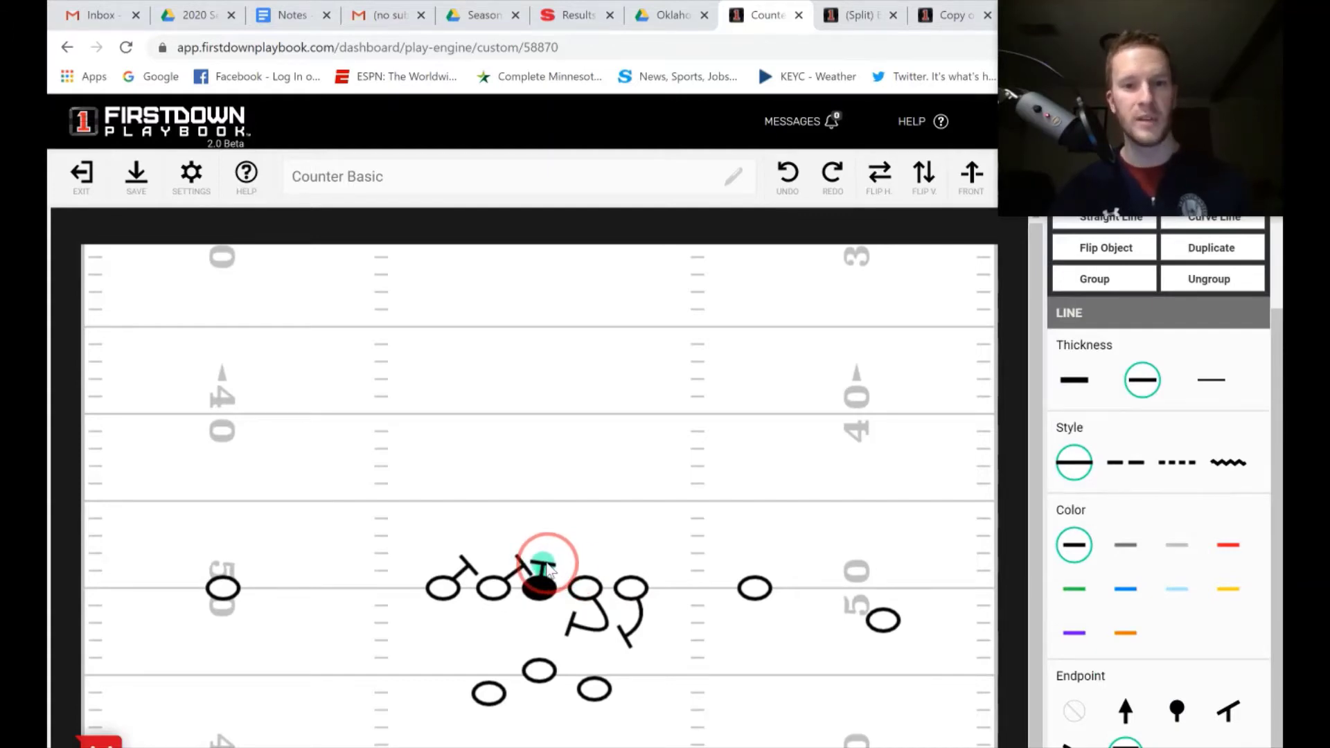
pyautogui.moveTo(551, 570); pyautogui.dragTo(566, 570)
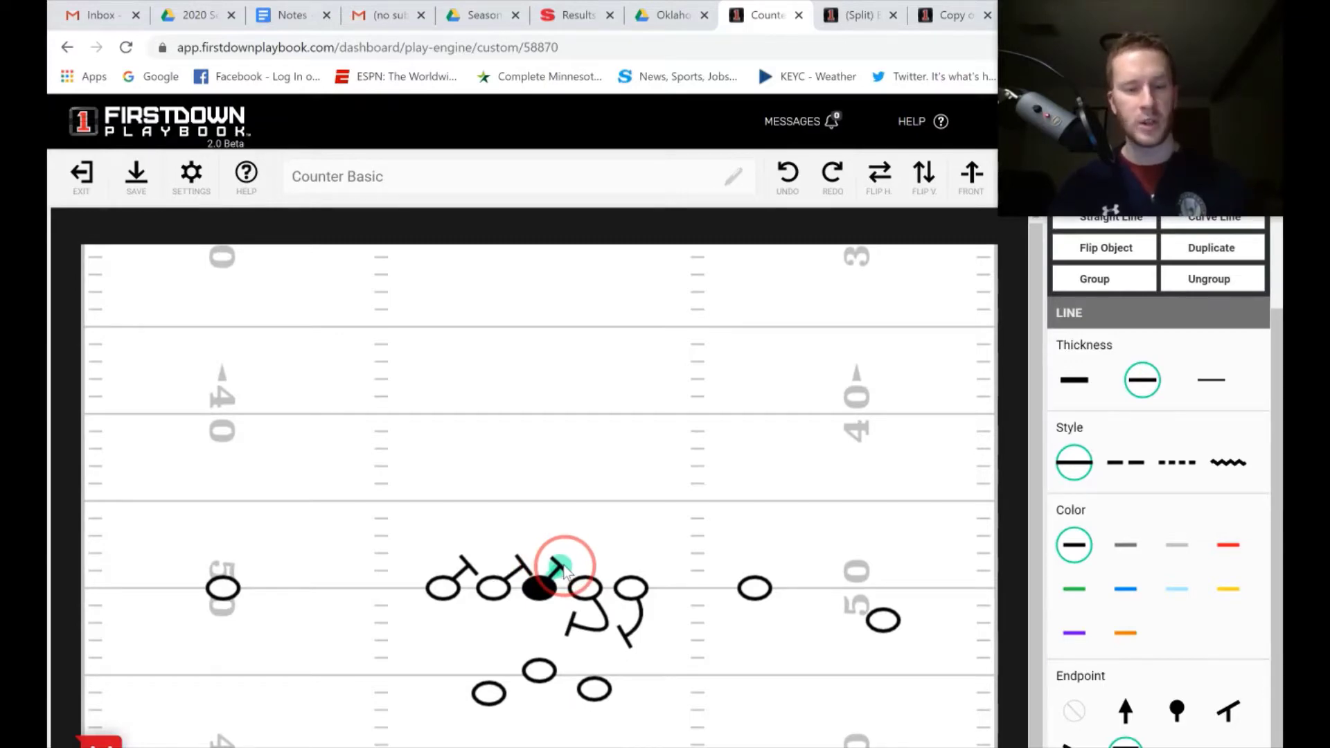
pyautogui.moveTo(565, 569)
pyautogui.mouseDown()
pyautogui.moveTo(605, 569)
pyautogui.moveTo(587, 521)
pyautogui.moveTo(587, 551)
pyautogui.moveTo(564, 570)
pyautogui.mouseUp()
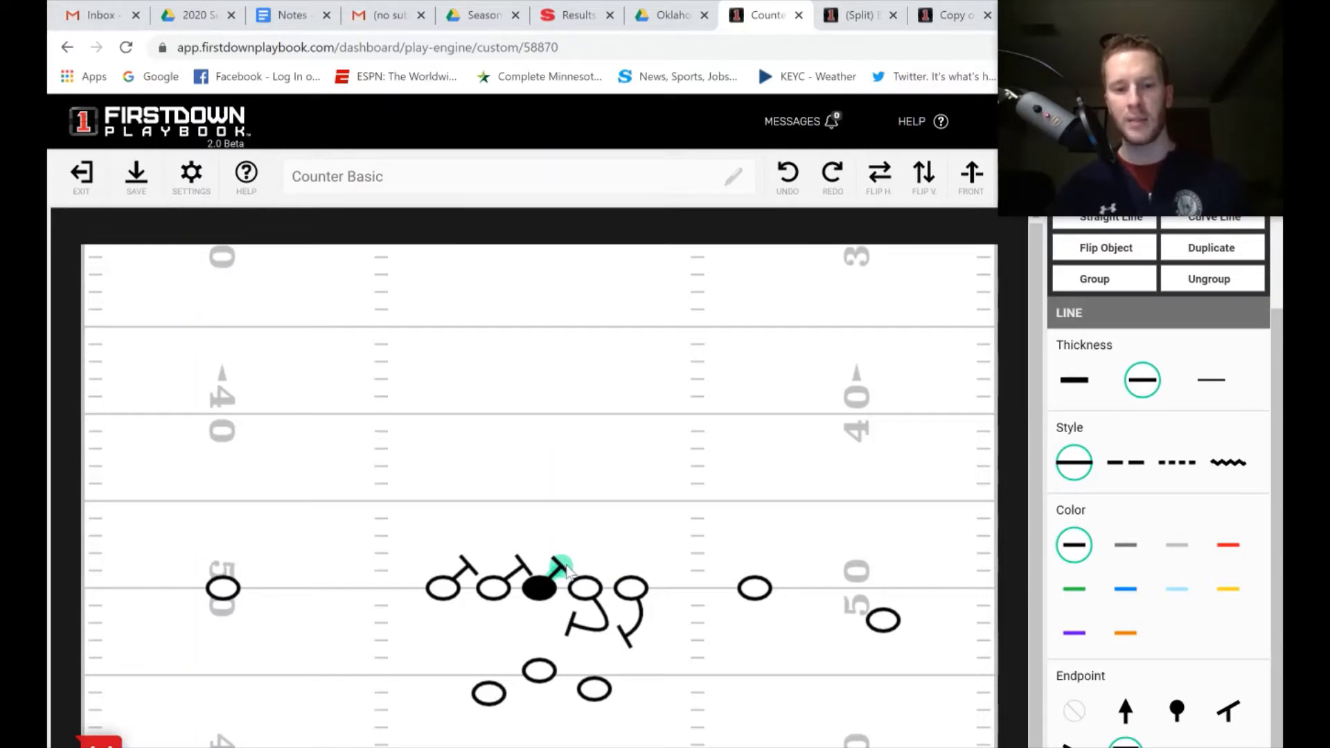
# Step: Extend the right guard's route behind the line to a block beyond the left tackle
pyautogui.click(586, 600)
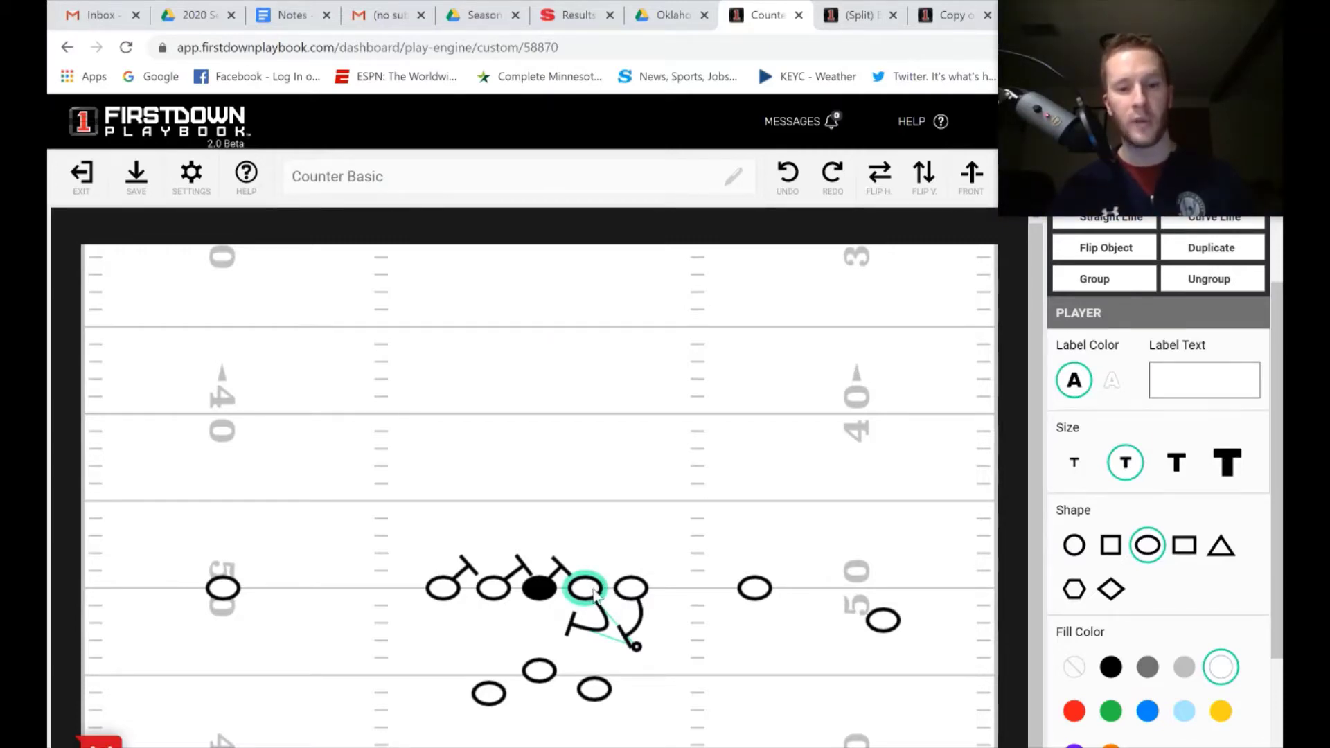
pyautogui.click(634, 591)
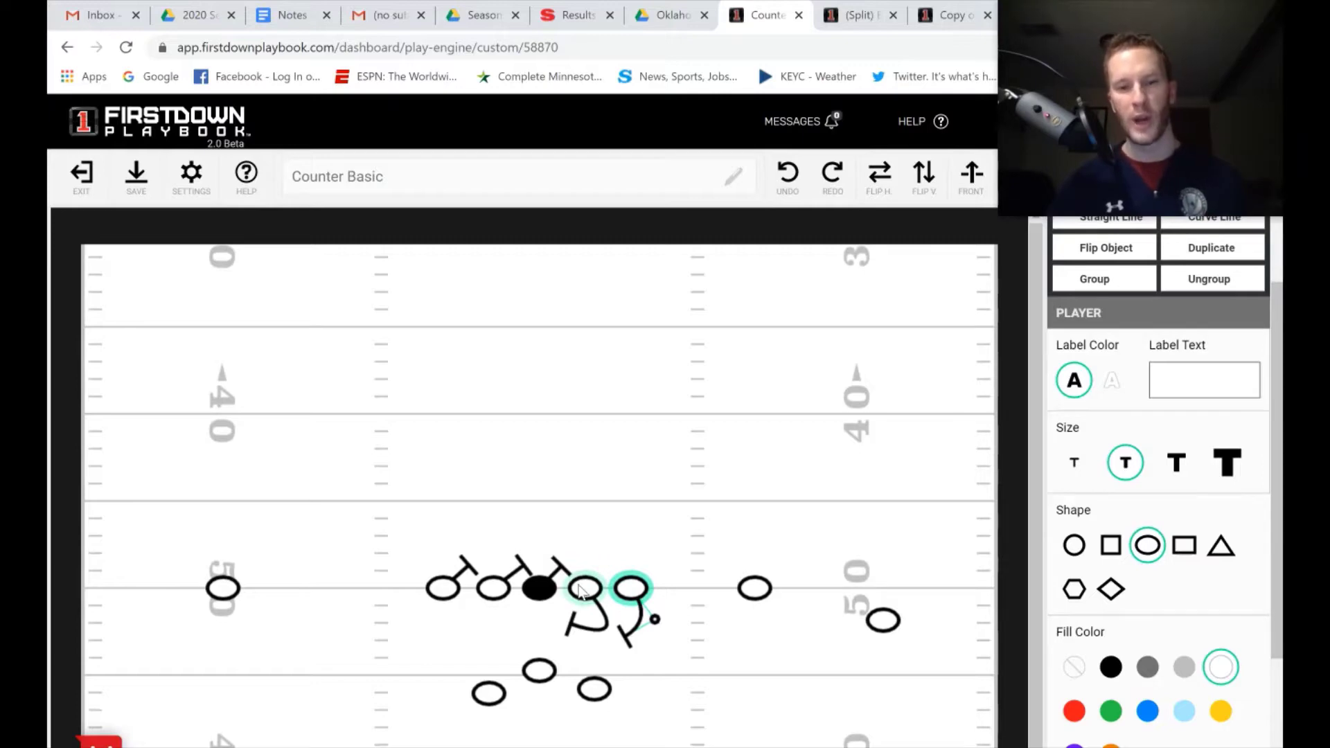
pyautogui.click(573, 633)
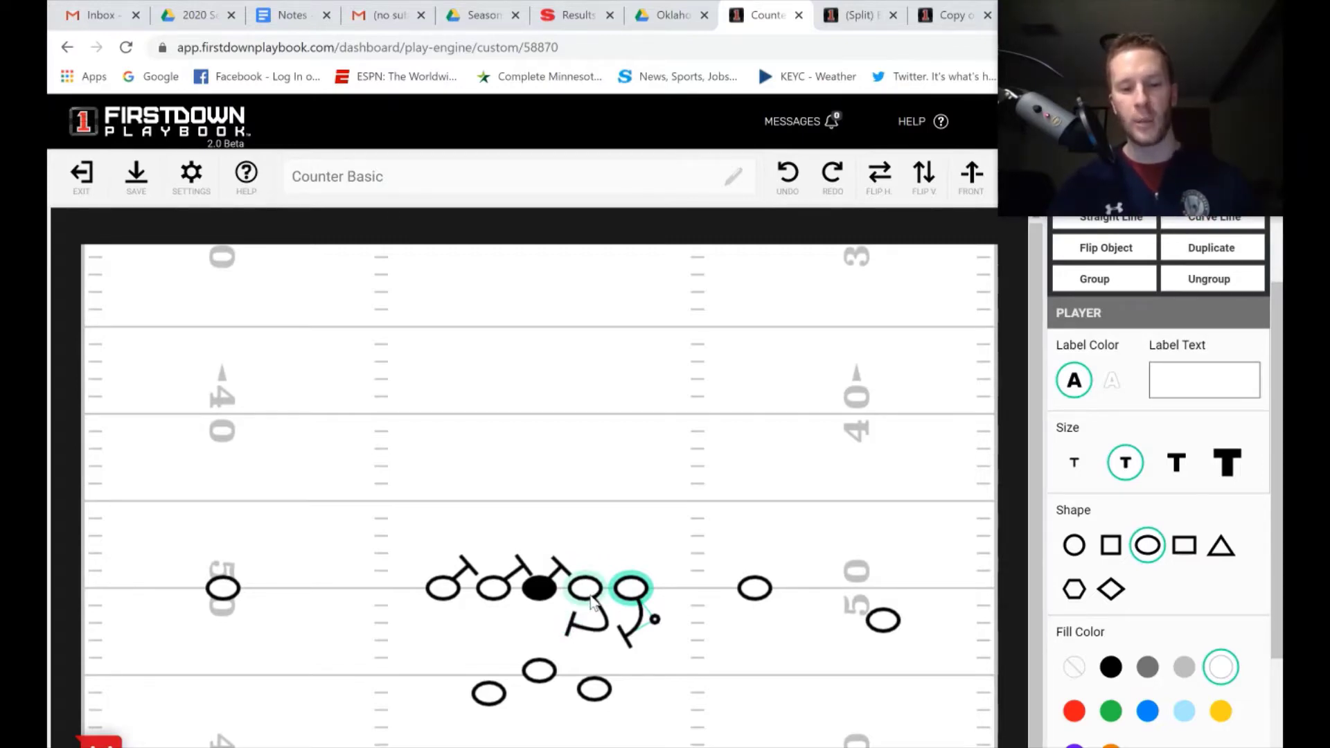
pyautogui.moveTo(577, 634); pyautogui.dragTo(415, 601)
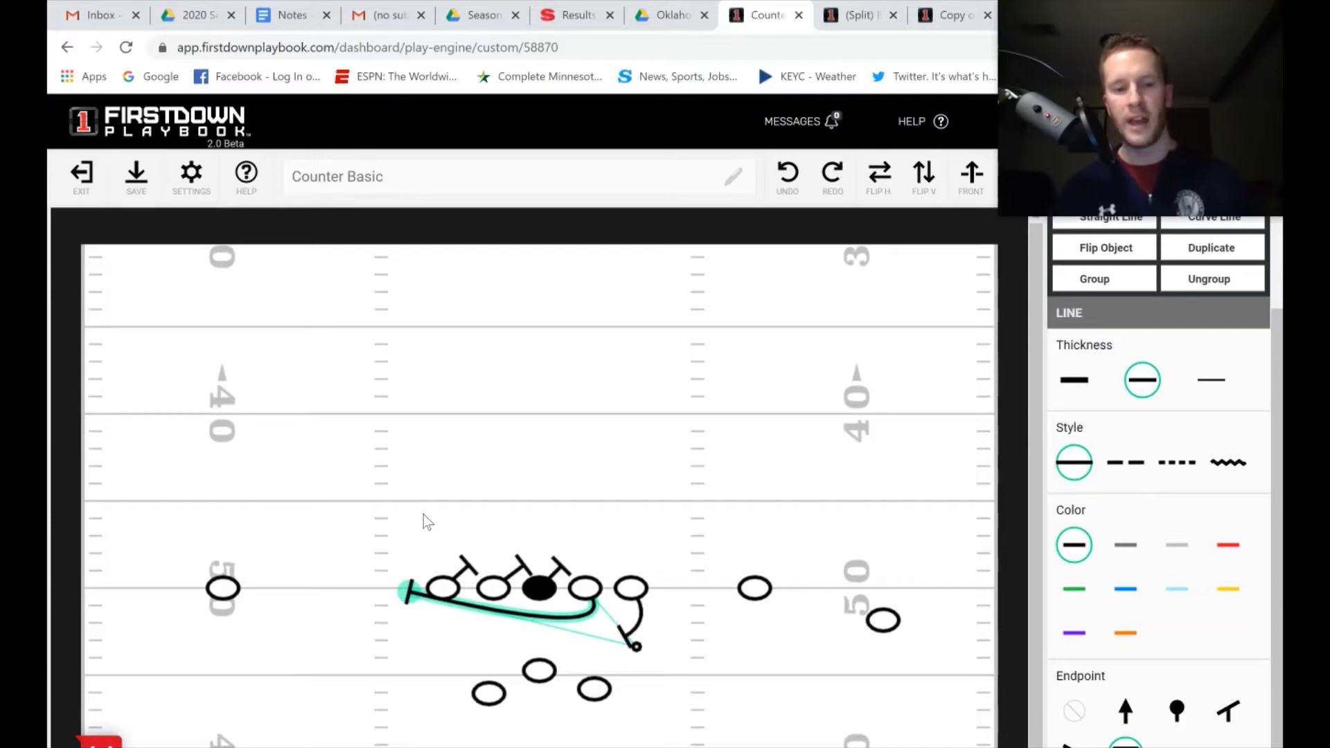
# Step: Stretch the right tackle's route up-left and bend it deep, ending upfield in the hole
pyautogui.click(632, 590)
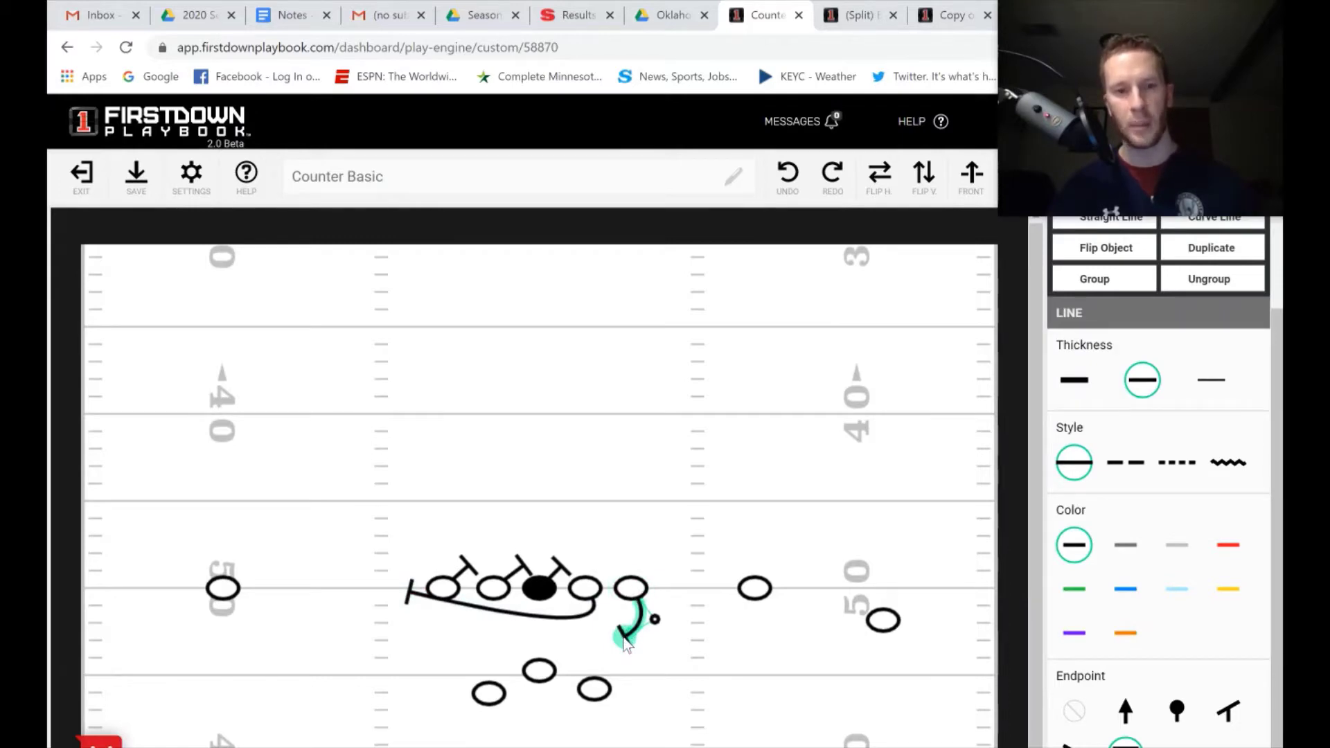
pyautogui.moveTo(625, 639); pyautogui.dragTo(421, 516)
pyautogui.moveTo(655, 619); pyautogui.dragTo(485, 747)
pyautogui.click(429, 518)
pyautogui.moveTo(433, 519); pyautogui.dragTo(459, 504)
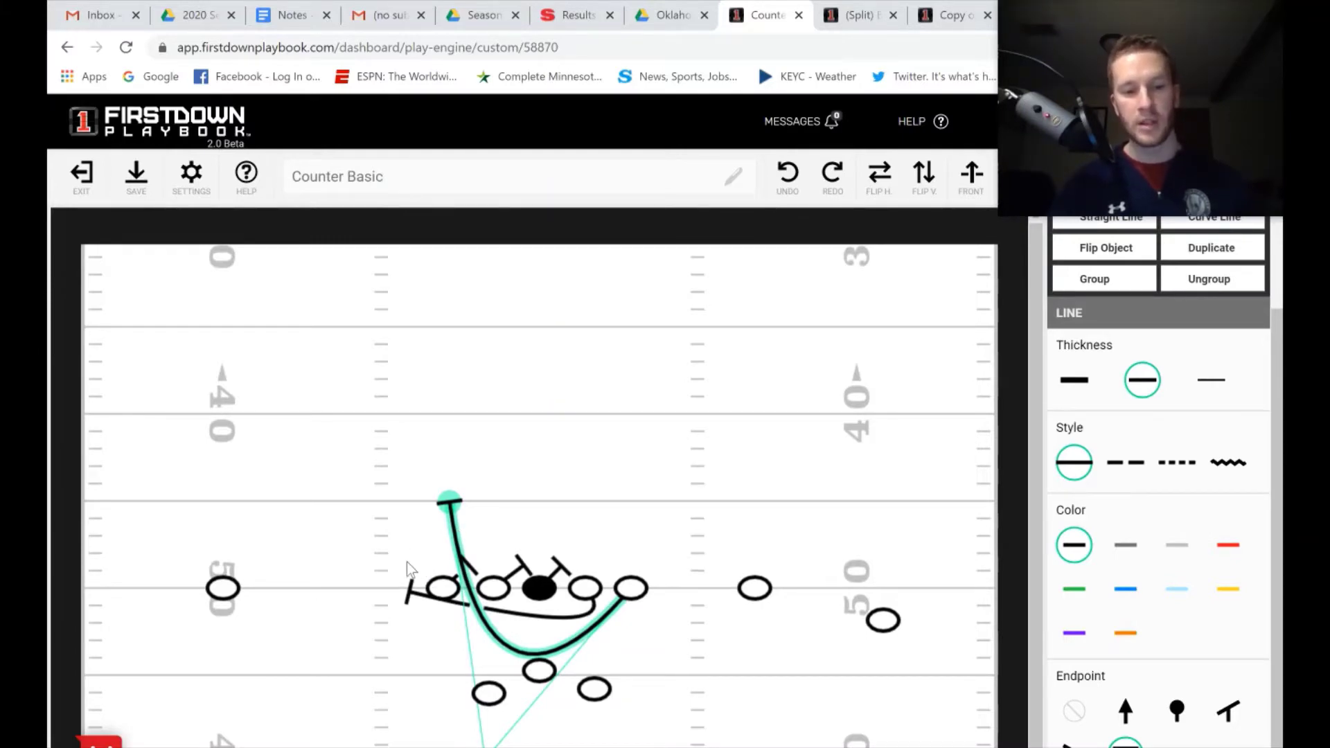
# Step: Reshape the pulling routes' endpoints and curves so the tackle's forms a deep U upfield
pyautogui.click(413, 597)
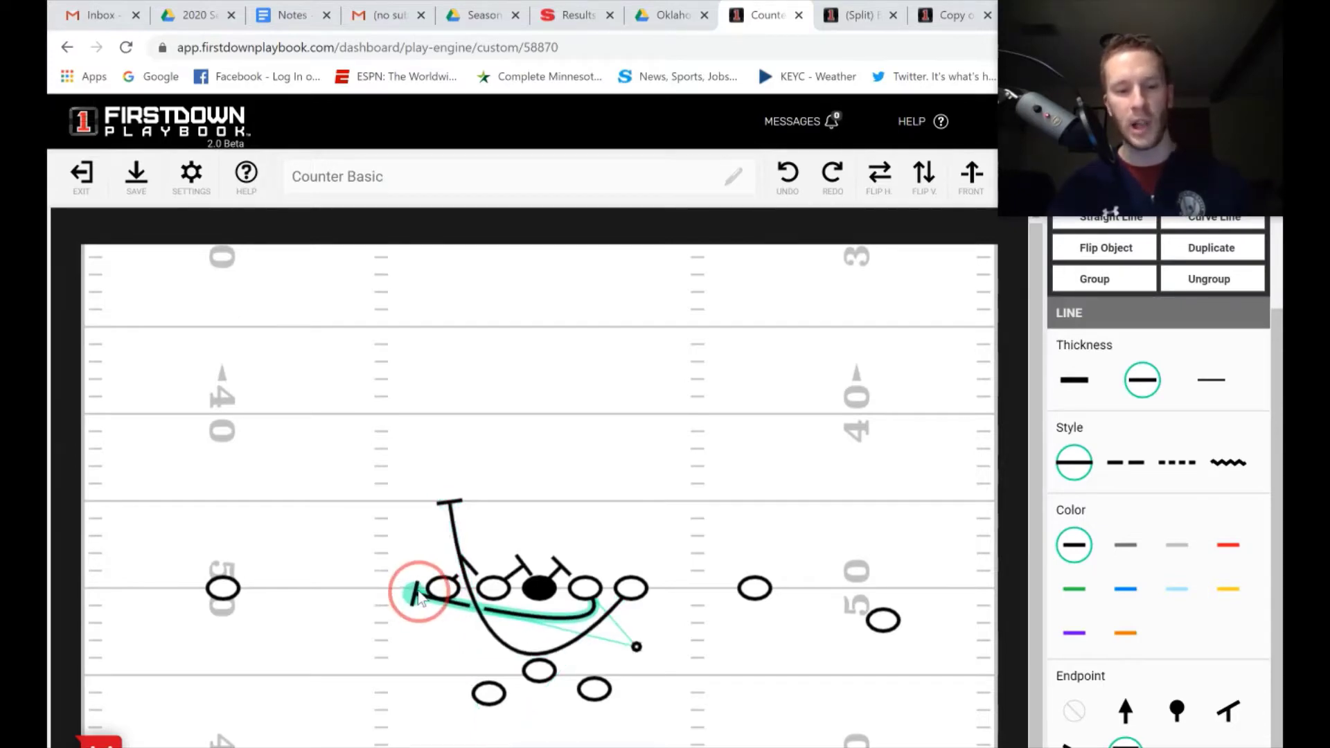
pyautogui.moveTo(450, 504); pyautogui.dragTo(358, 528)
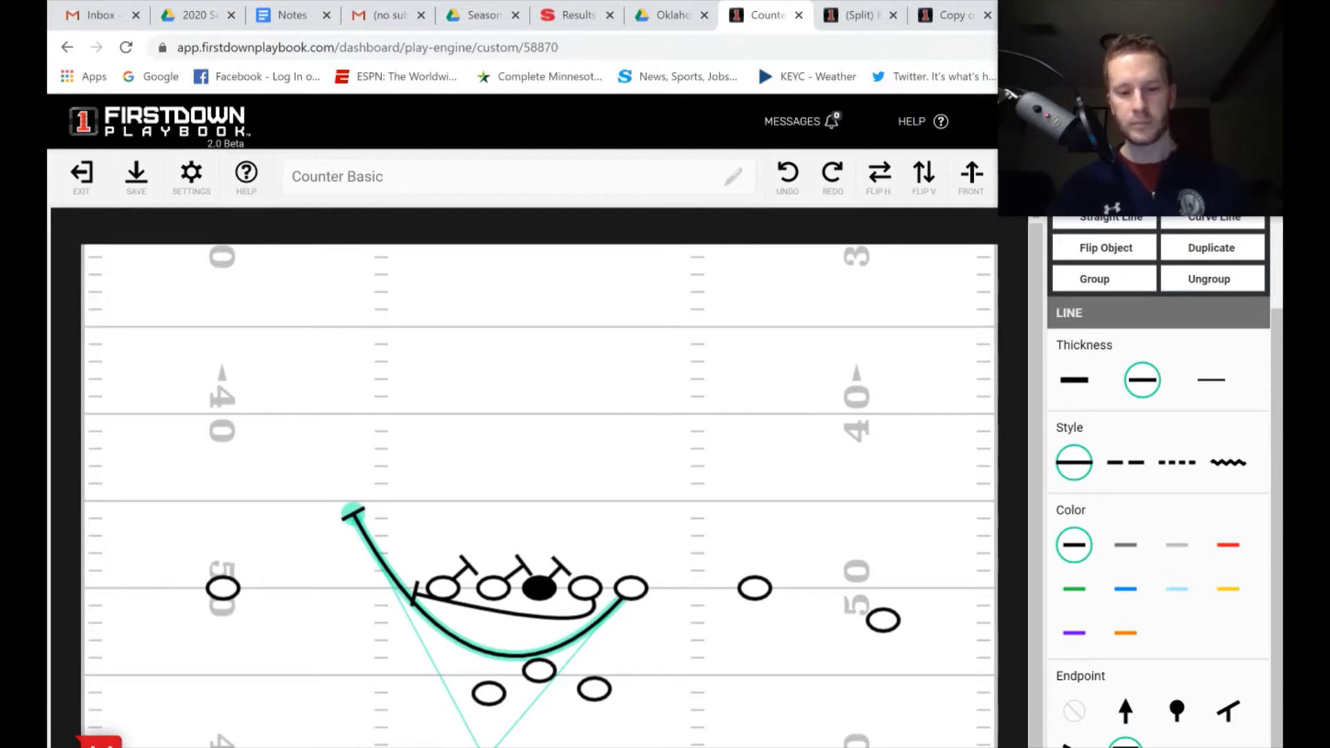
pyautogui.moveTo(352, 513)
pyautogui.mouseDown()
pyautogui.moveTo(404, 564)
pyautogui.moveTo(484, 521)
pyautogui.moveTo(440, 492)
pyautogui.mouseUp()
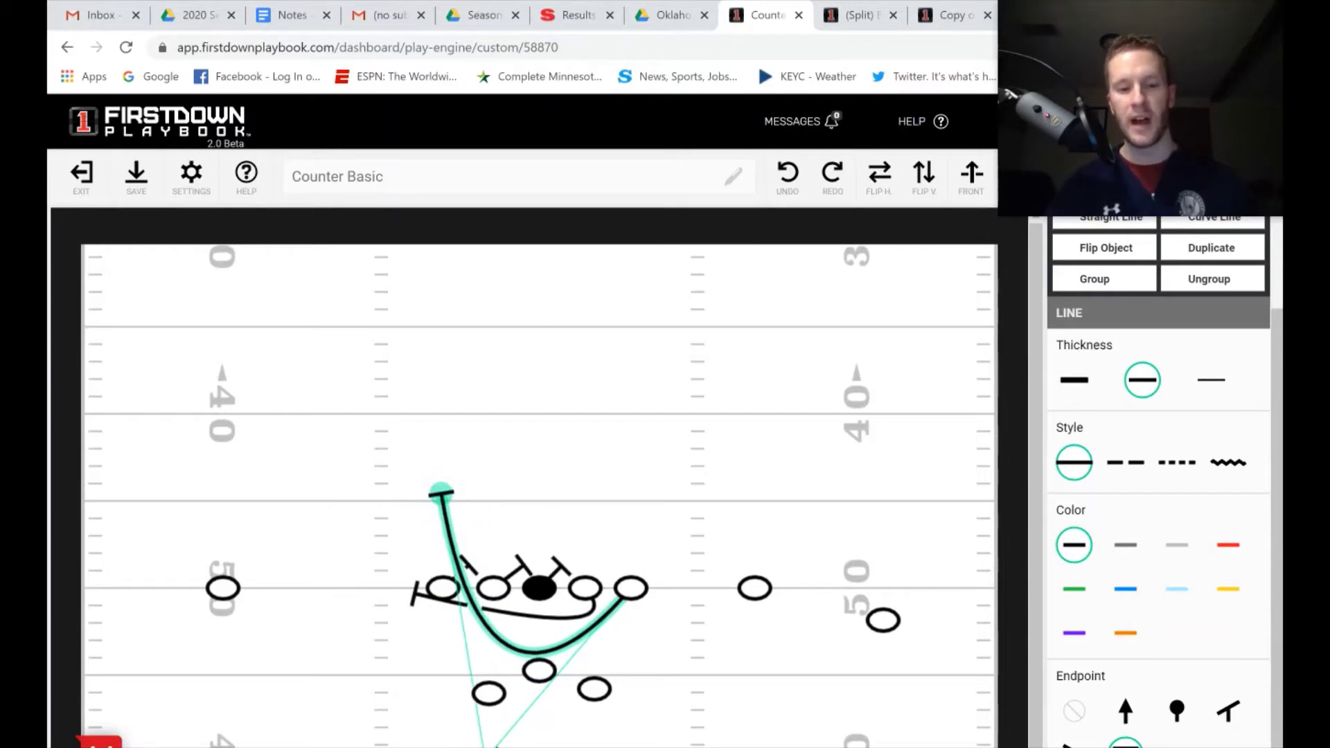
pyautogui.moveTo(486, 746); pyautogui.dragTo(464, 720)
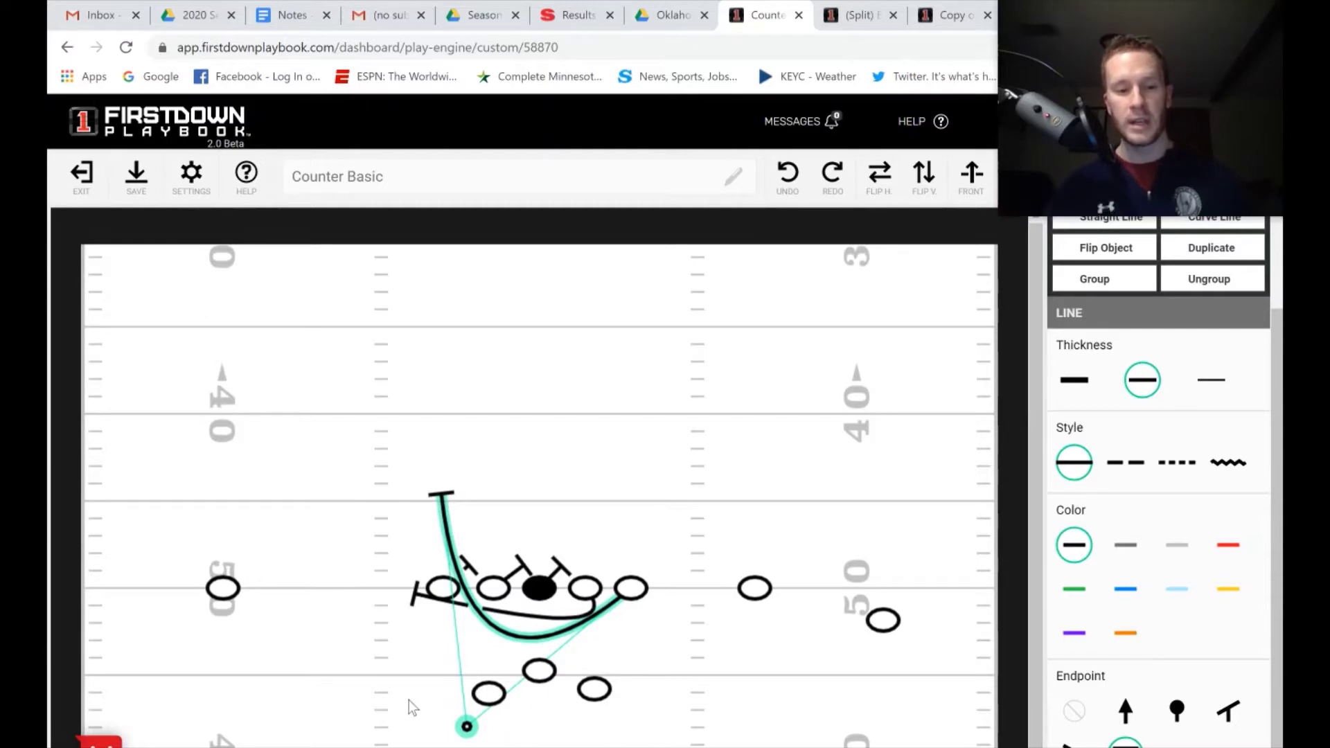
pyautogui.moveTo(66, 735)
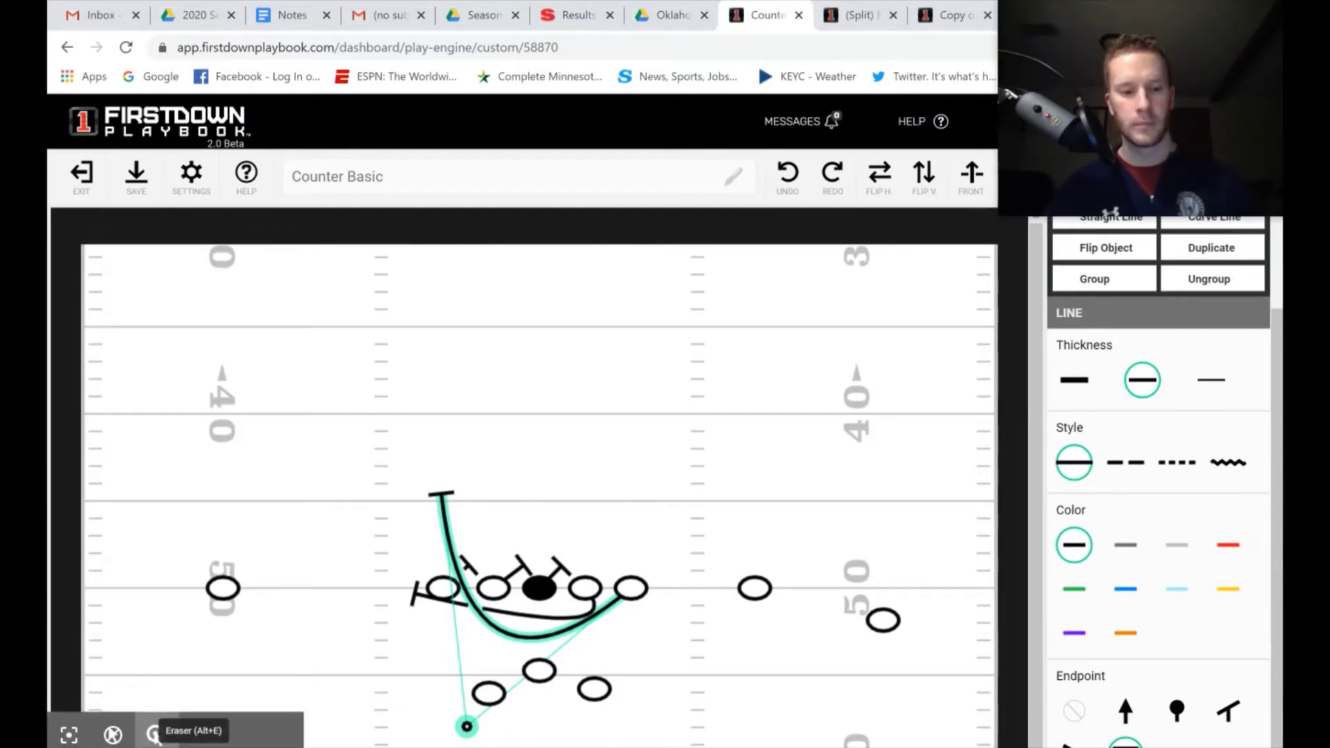
# Step: Switch to the (Split) Beginning play tab with Ctrl+Tab
pyautogui.hotkey('ctrl', 'Tab')
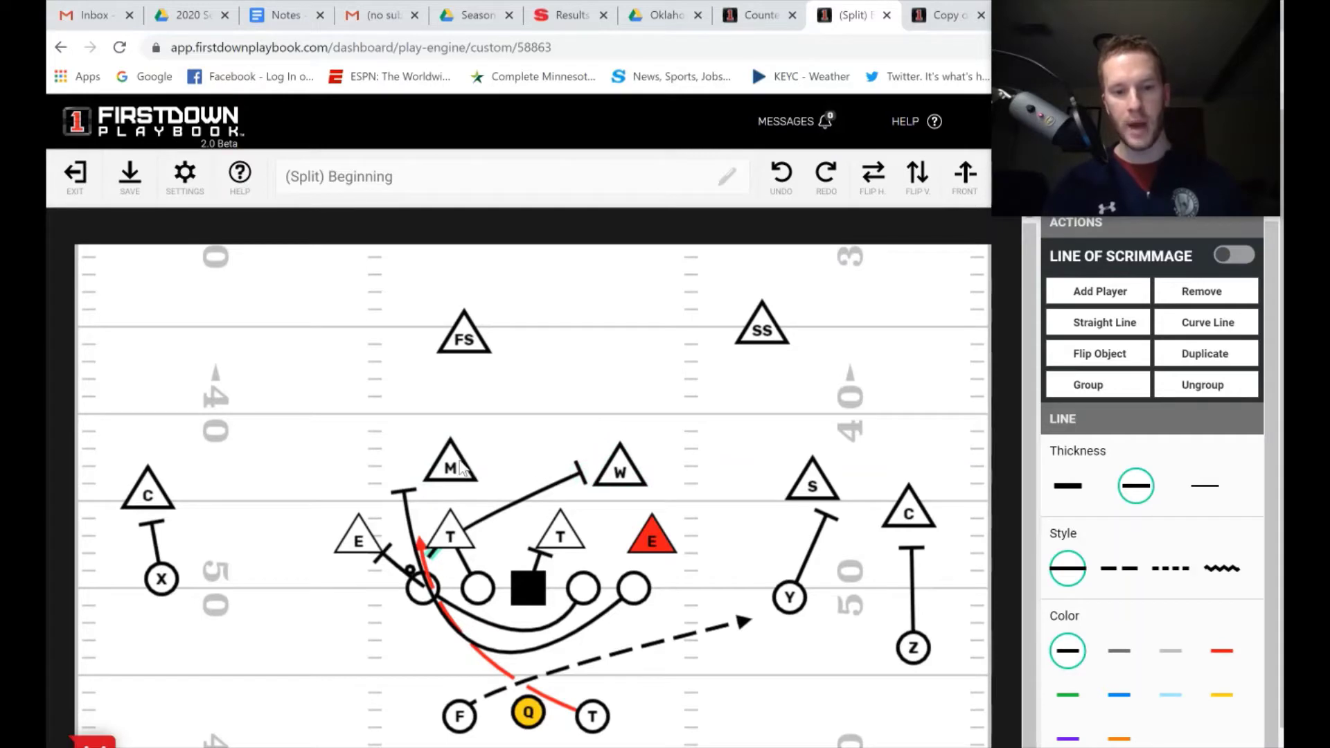
# Step: Nudge the M linebacker slightly right between the two tackles and the W linebacker up
pyautogui.moveTo(463, 467)
pyautogui.mouseDown()
pyautogui.moveTo(519, 554)
pyautogui.moveTo(455, 454)
pyautogui.mouseUp()
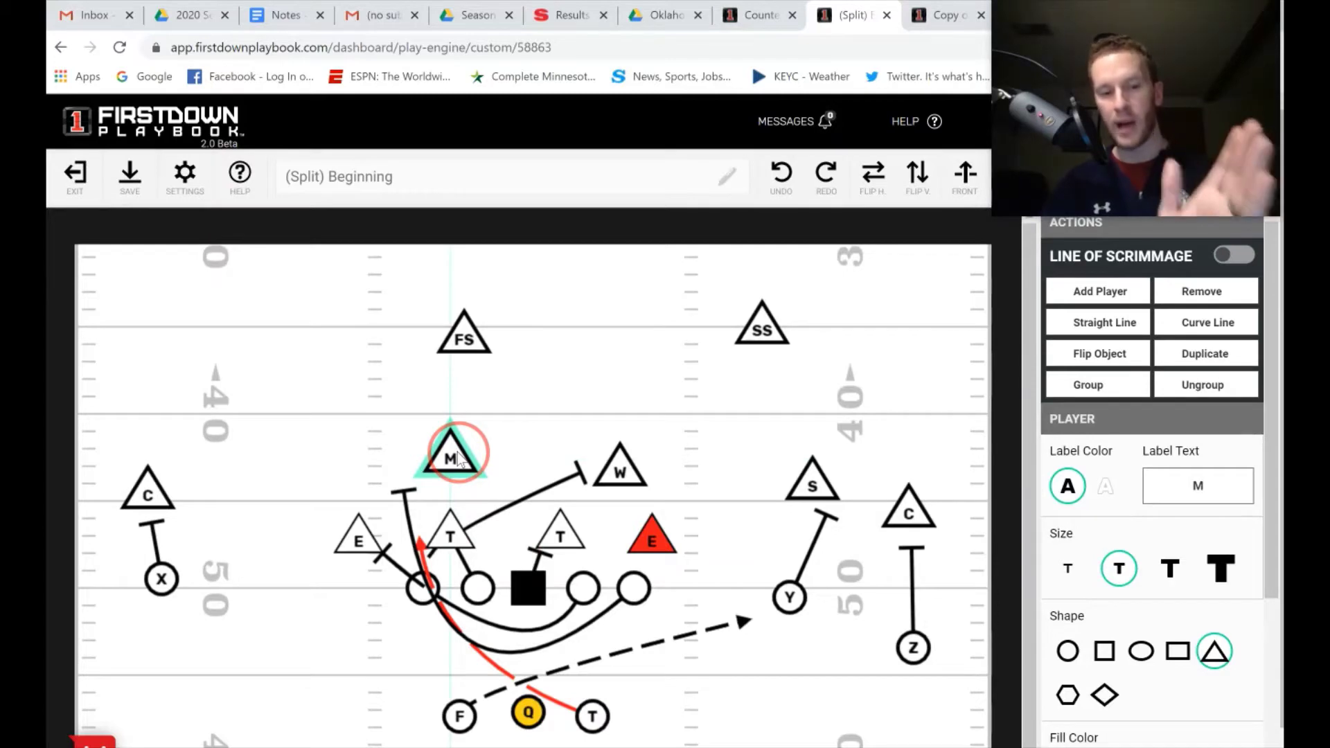
pyautogui.moveTo(457, 456)
pyautogui.mouseDown()
pyautogui.moveTo(504, 542)
pyautogui.moveTo(449, 459)
pyautogui.mouseUp()
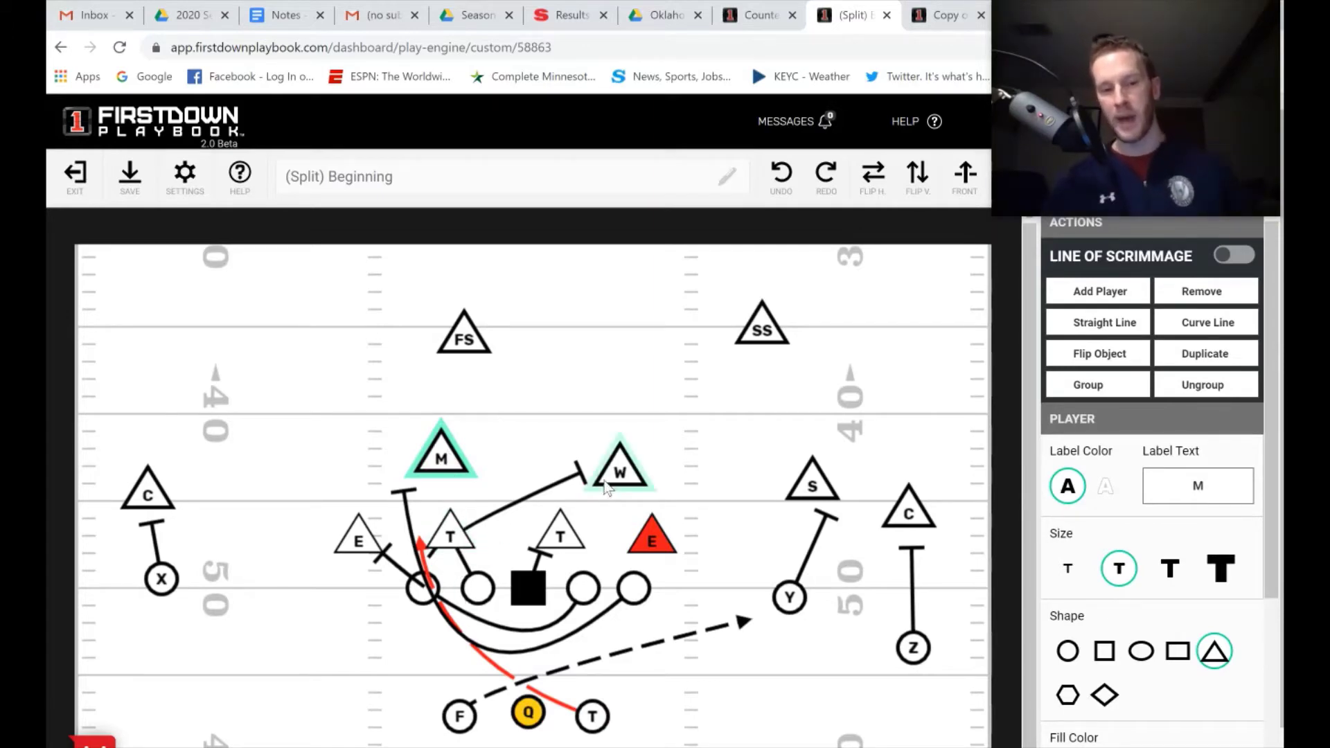
pyautogui.moveTo(612, 474); pyautogui.dragTo(614, 462)
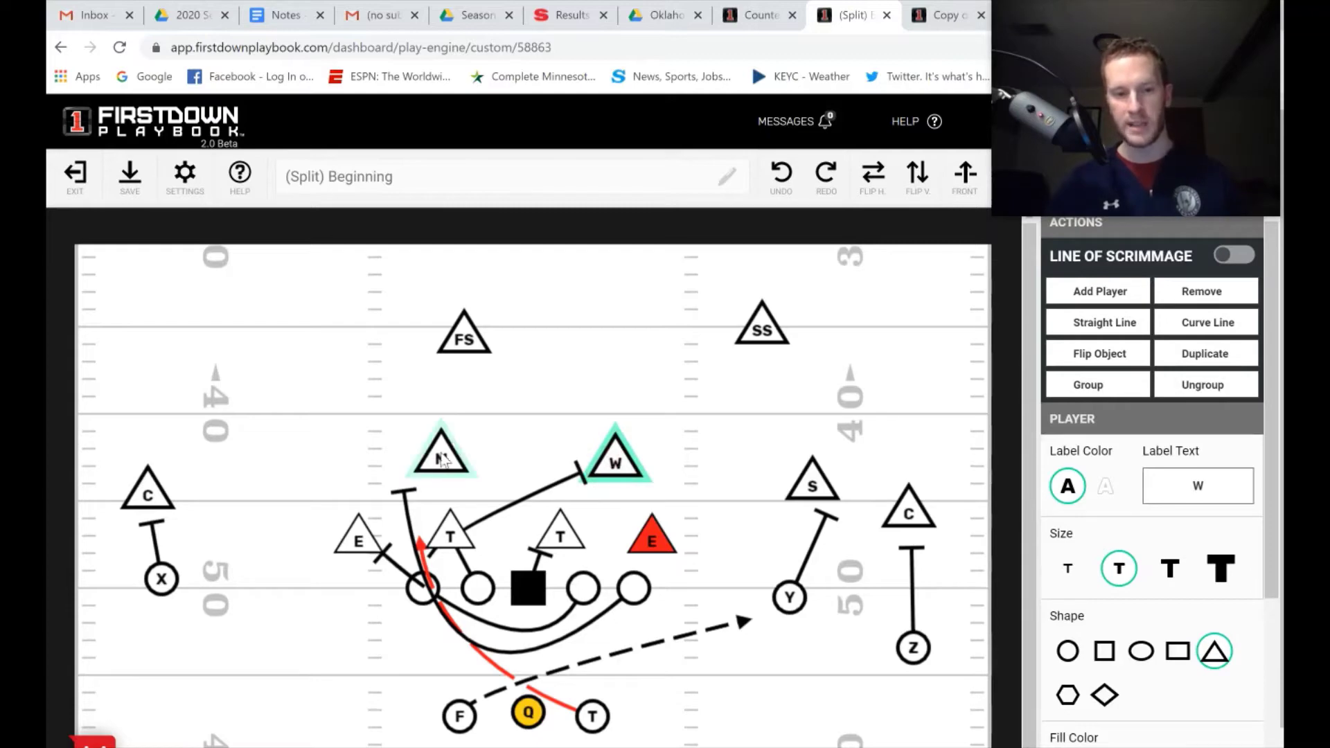
pyautogui.moveTo(458, 462); pyautogui.dragTo(475, 464)
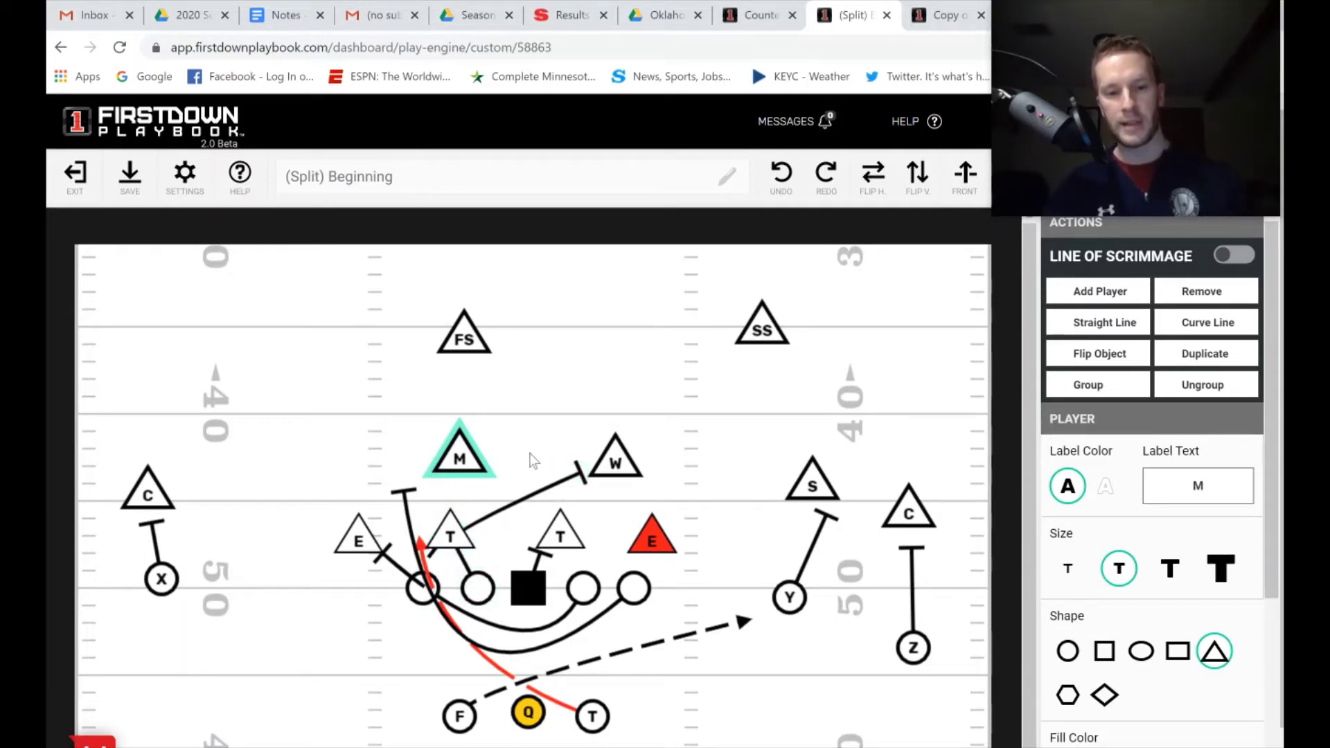
pyautogui.moveTo(451, 457)
pyautogui.mouseDown()
pyautogui.moveTo(510, 541)
pyautogui.moveTo(461, 456)
pyautogui.mouseUp()
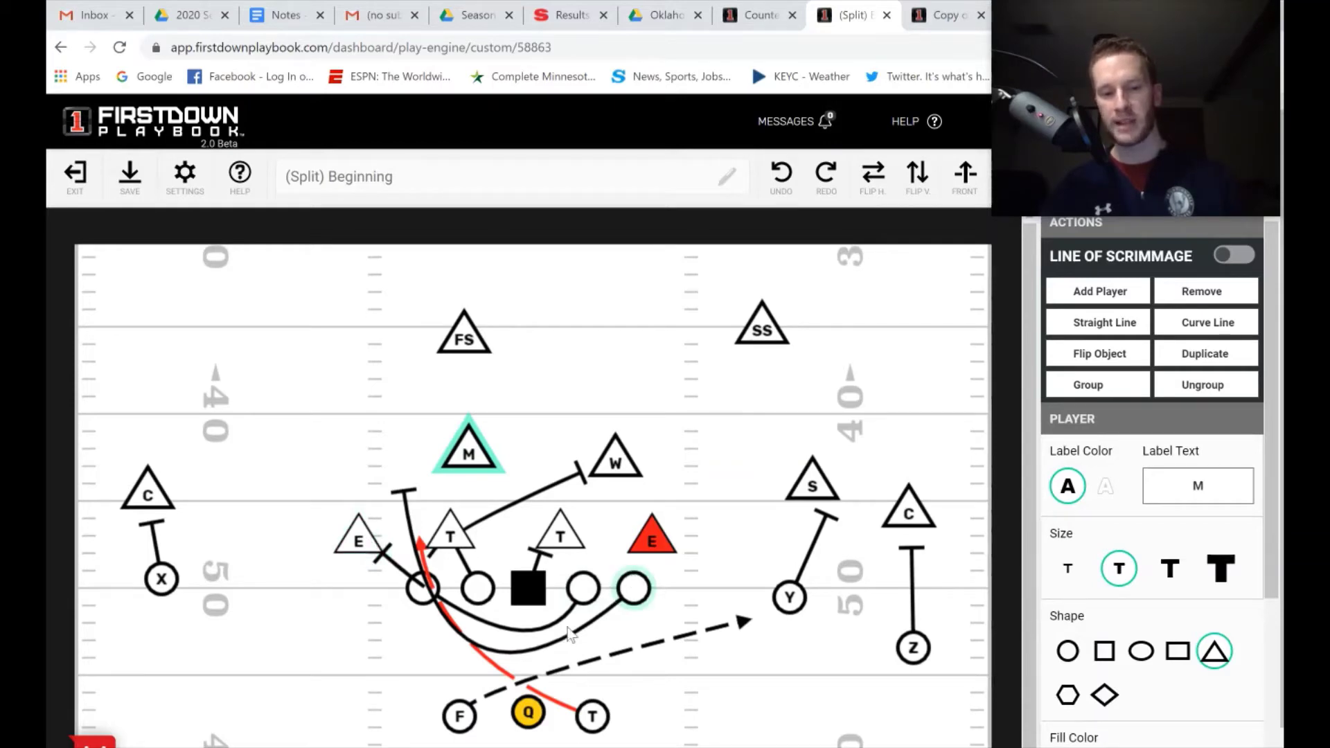
pyautogui.moveTo(462, 470); pyautogui.dragTo(458, 465)
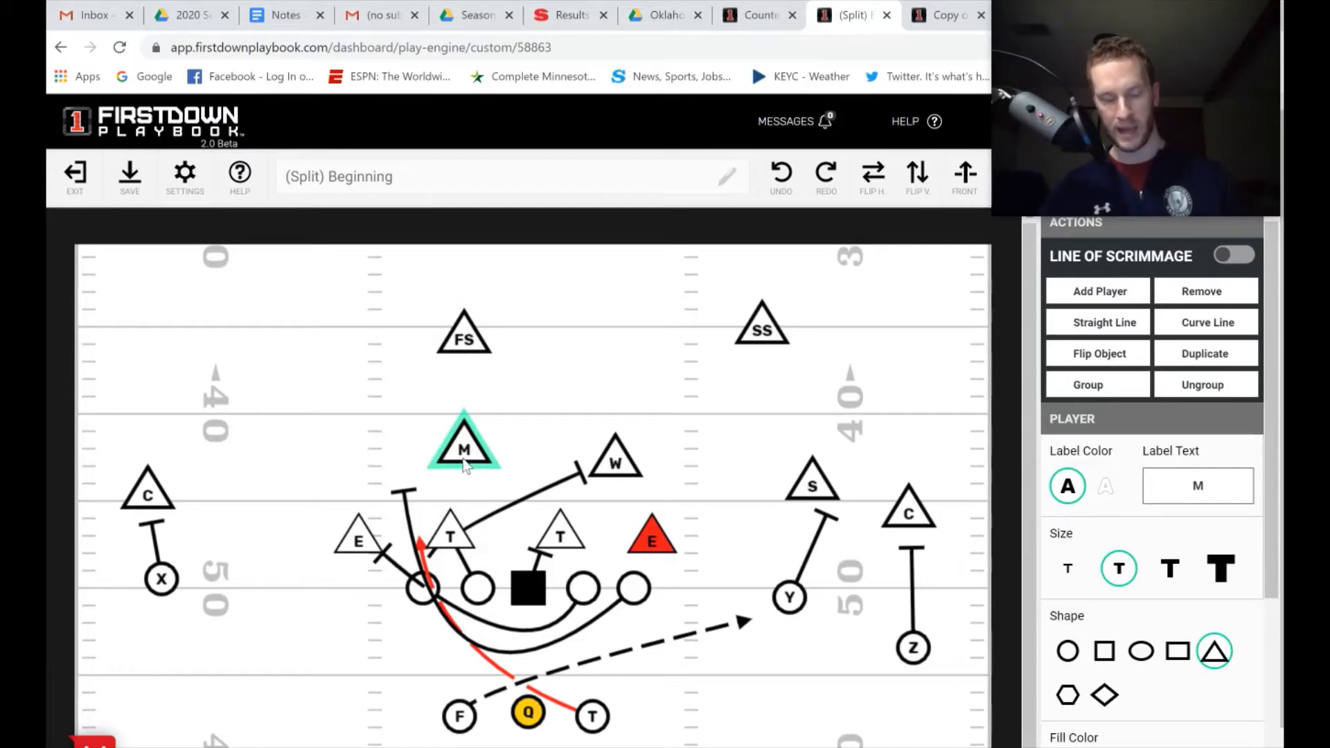